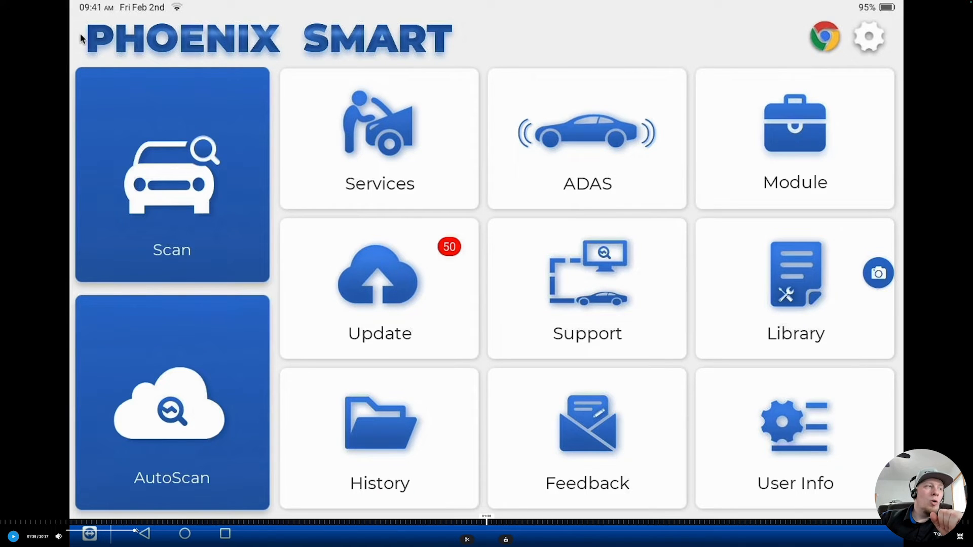
Start a new scan, choose BMW and accept its software version information
{"action": "left_click", "coordinate": [210, 185]}
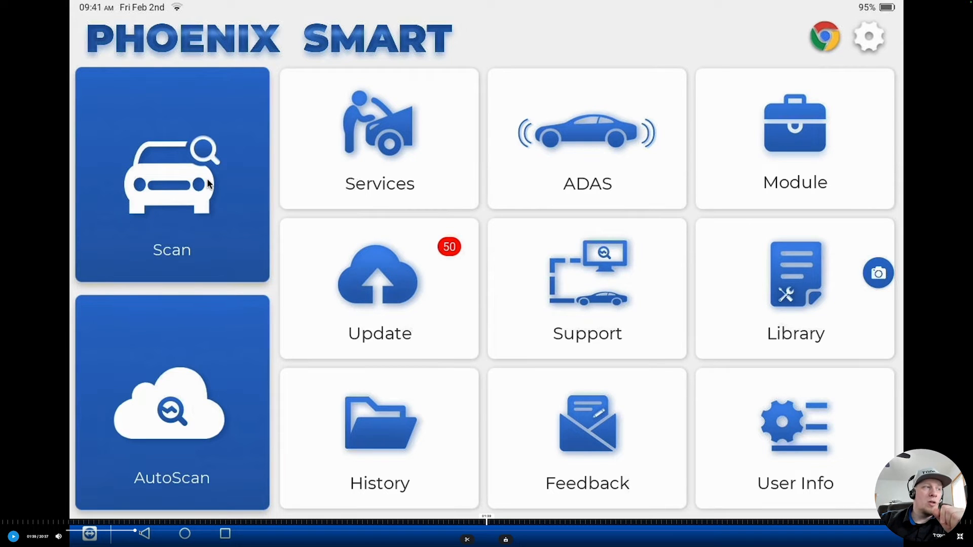
{"action": "left_click", "coordinate": [208, 184]}
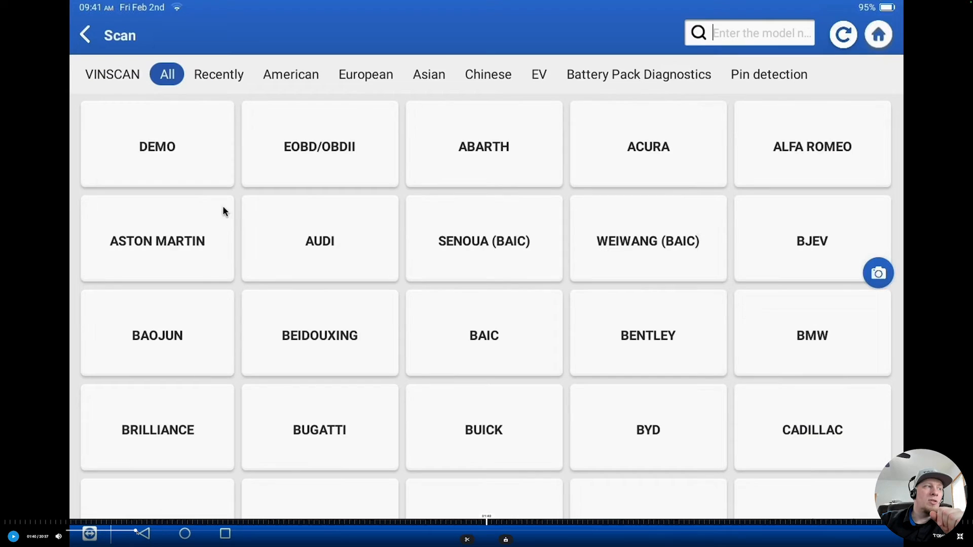
{"action": "left_click", "coordinate": [834, 336]}
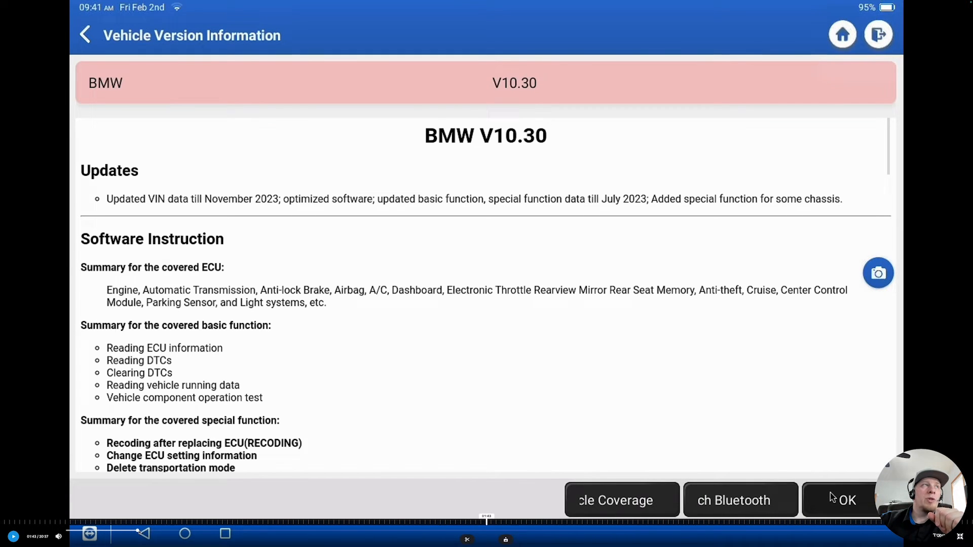
{"action": "left_click", "coordinate": [832, 496]}
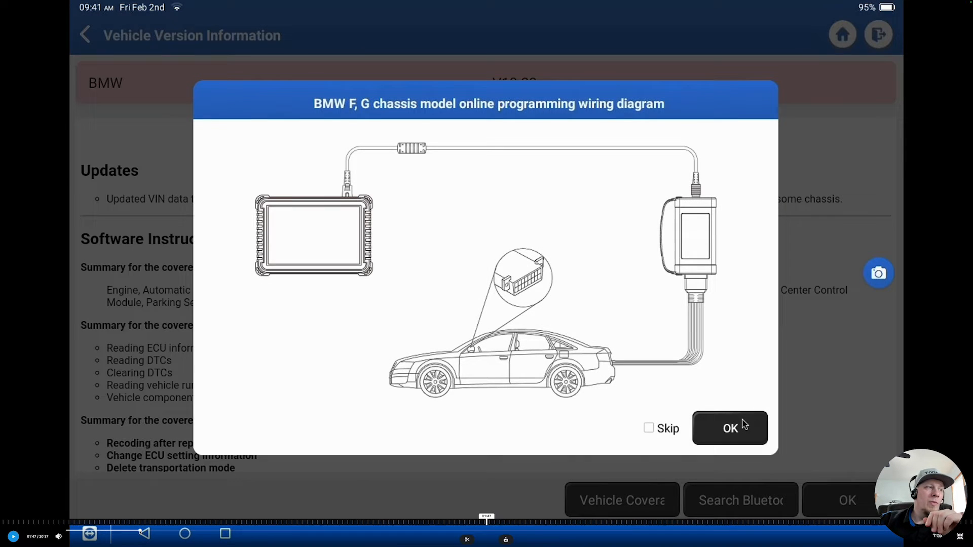
Dismiss the wiring diagram dialog to reveal the identified X1 xDrive28i details
{"action": "left_click", "coordinate": [734, 431]}
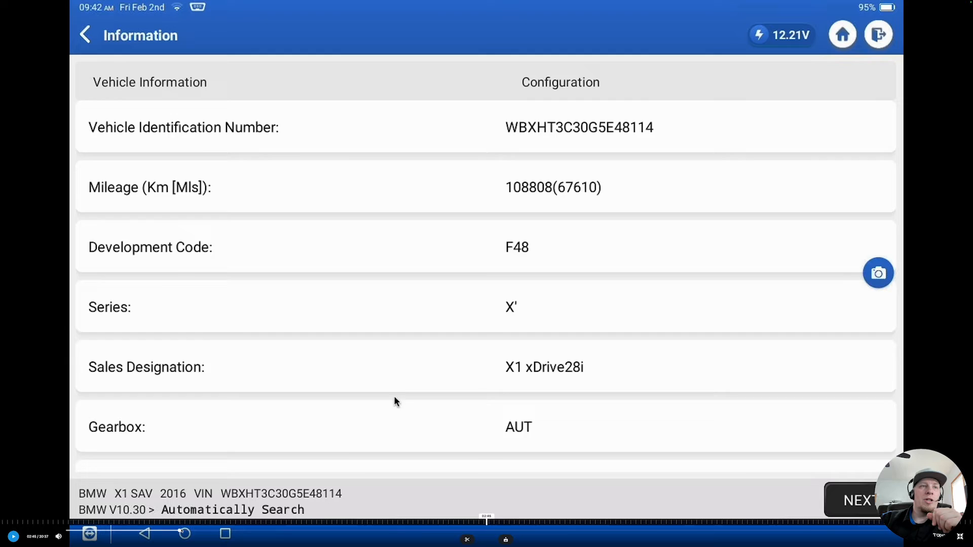
{"action": "scroll", "coordinate": [393, 401], "scroll_direction": "down", "scroll_amount": 4}
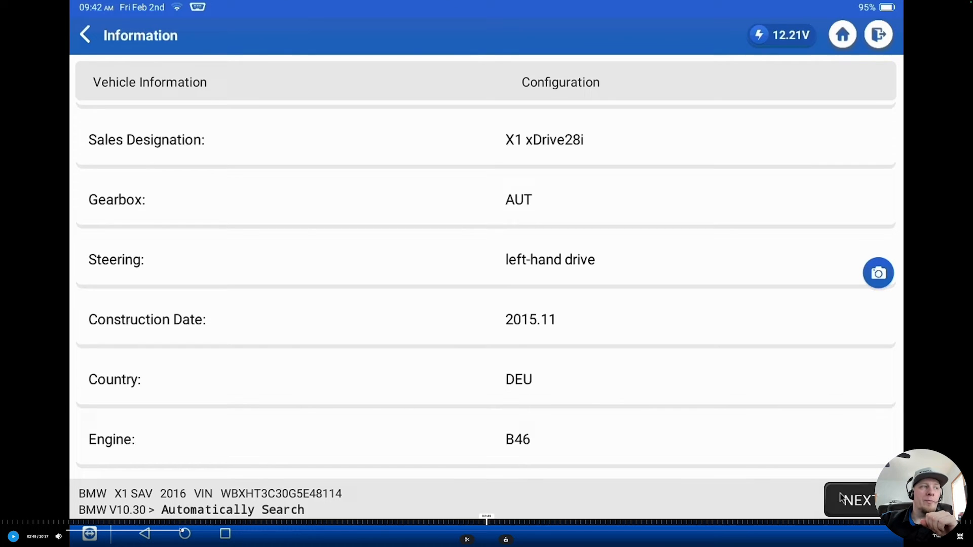
Accept the identified vehicle details with NEXT to load the system topology
{"action": "left_click", "coordinate": [843, 498]}
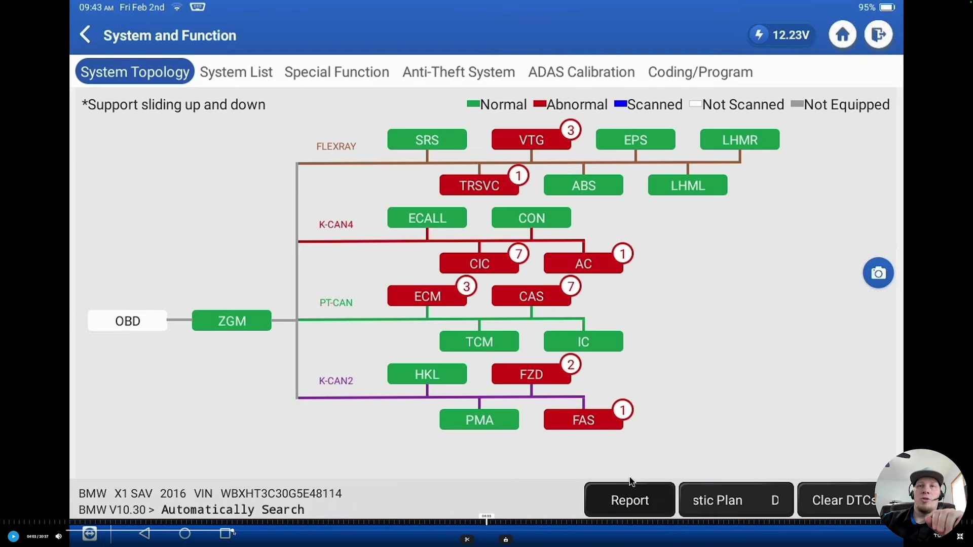
Open the diagnostic report listing the Pre Scan fault status of each system
{"action": "left_click", "coordinate": [630, 499]}
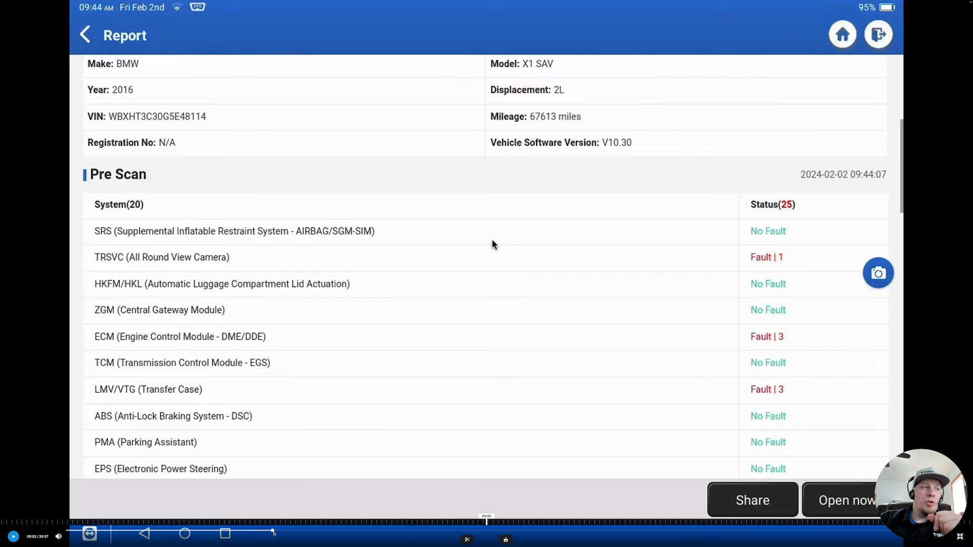
{"action": "scroll", "coordinate": [471, 291], "scroll_direction": "down", "scroll_amount": 1}
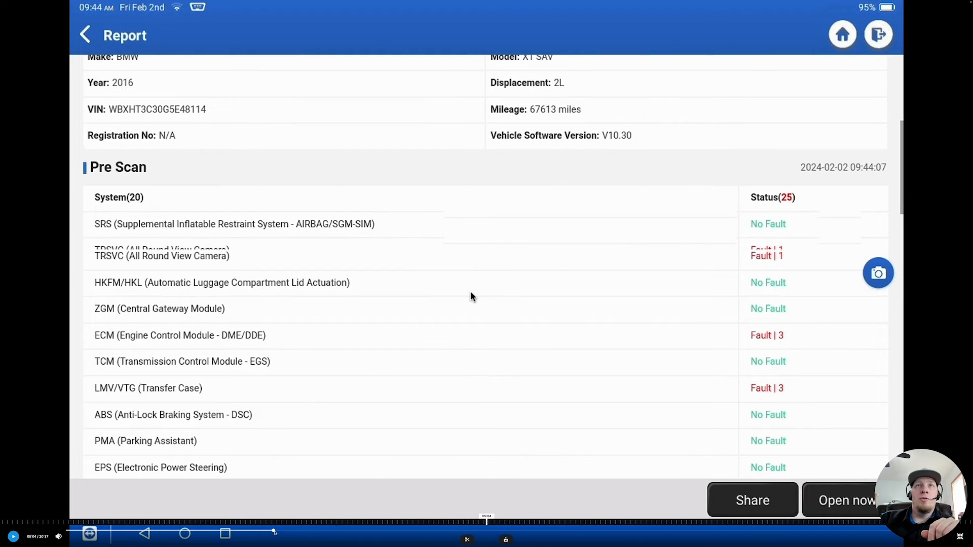
{"action": "scroll", "coordinate": [470, 291], "scroll_direction": "down", "scroll_amount": 5}
{"action": "scroll", "coordinate": [437, 289], "scroll_direction": "down", "scroll_amount": 3}
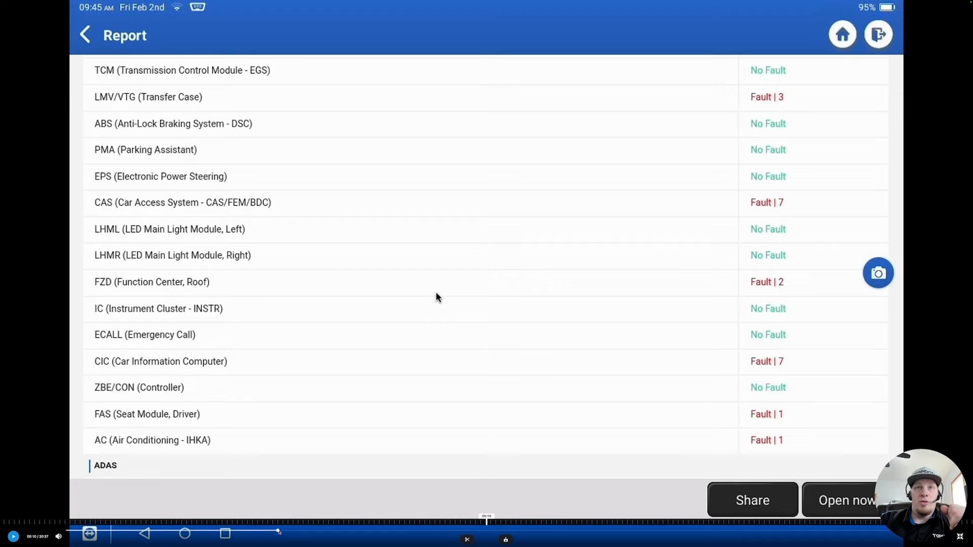
{"action": "scroll", "coordinate": [426, 228], "scroll_direction": "down", "scroll_amount": 4}
{"action": "scroll", "coordinate": [396, 368], "scroll_direction": "down", "scroll_amount": 3}
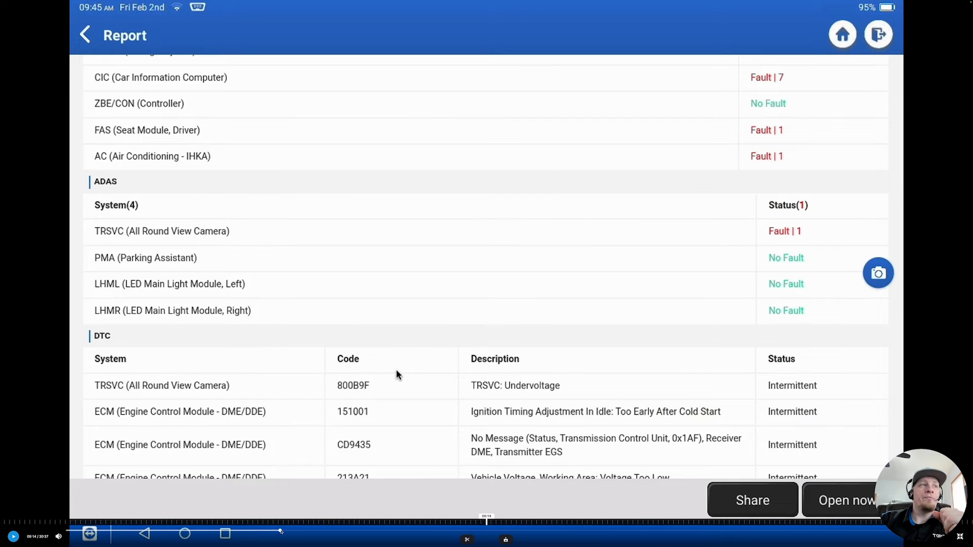
{"action": "scroll", "coordinate": [396, 323], "scroll_direction": "down", "scroll_amount": 2}
{"action": "scroll", "coordinate": [407, 284], "scroll_direction": "down", "scroll_amount": 3}
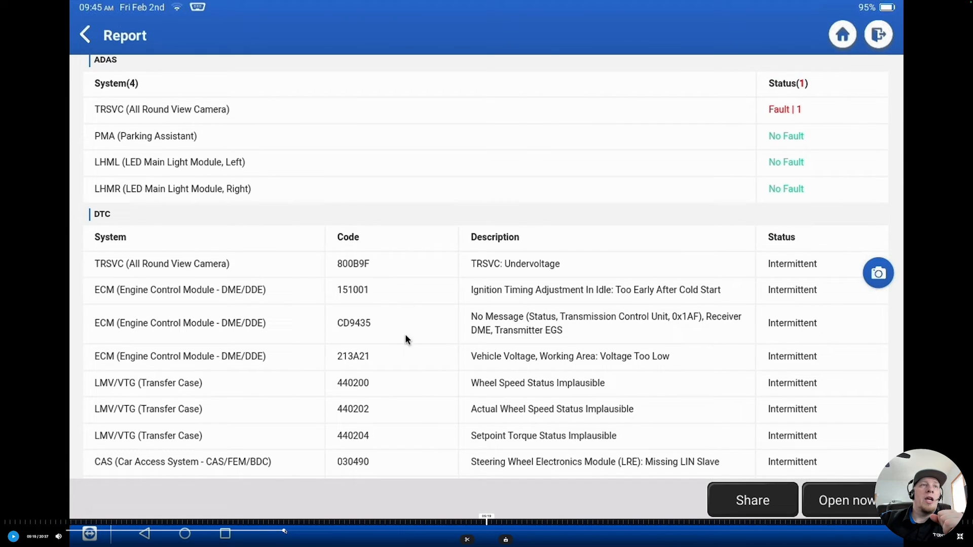
{"action": "scroll", "coordinate": [420, 389], "scroll_direction": "down", "scroll_amount": 2}
{"action": "scroll", "coordinate": [419, 347], "scroll_direction": "down", "scroll_amount": 2}
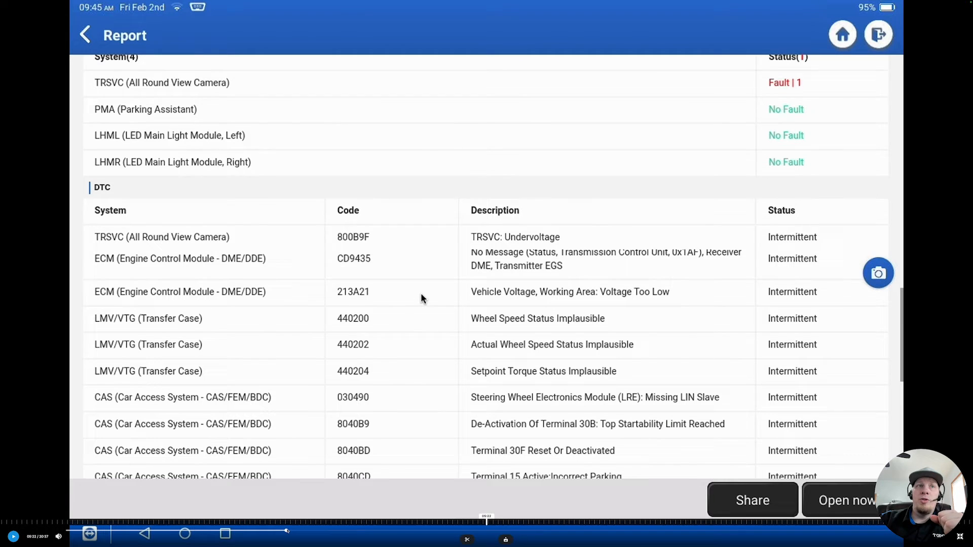
{"action": "scroll", "coordinate": [420, 293], "scroll_direction": "down", "scroll_amount": 2}
{"action": "scroll", "coordinate": [404, 331], "scroll_direction": "down", "scroll_amount": 2}
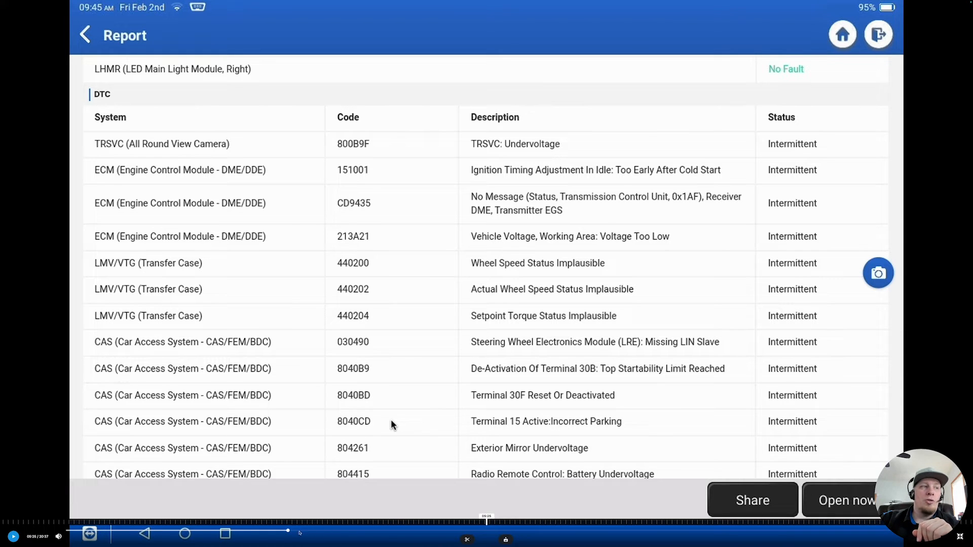
{"action": "scroll", "coordinate": [390, 419], "scroll_direction": "down", "scroll_amount": 1}
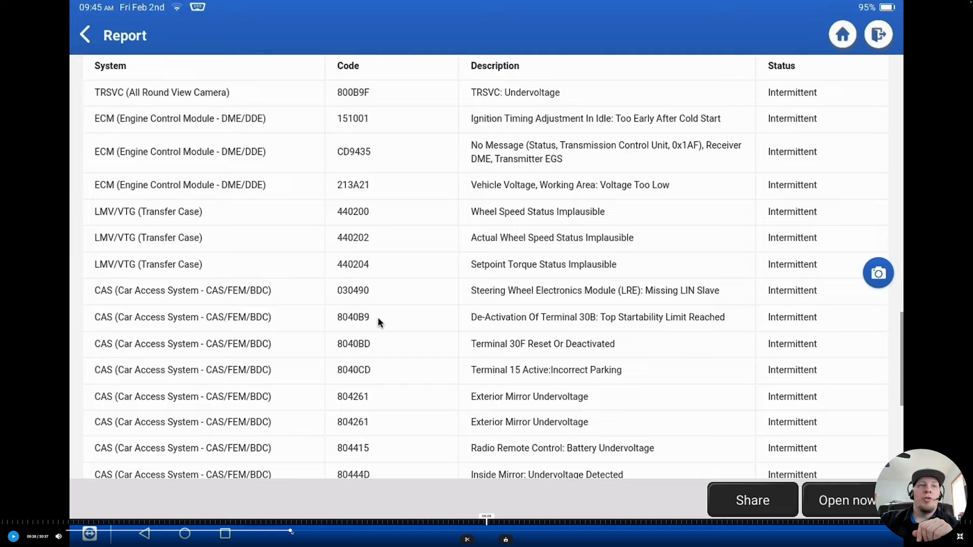
{"action": "scroll", "coordinate": [378, 317], "scroll_direction": "down", "scroll_amount": 1}
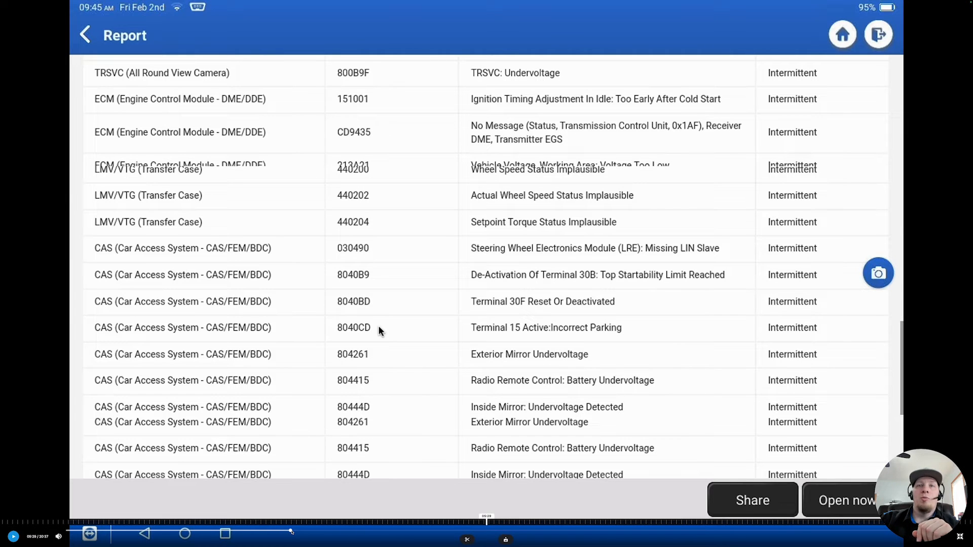
{"action": "scroll", "coordinate": [378, 325], "scroll_direction": "down", "scroll_amount": 1}
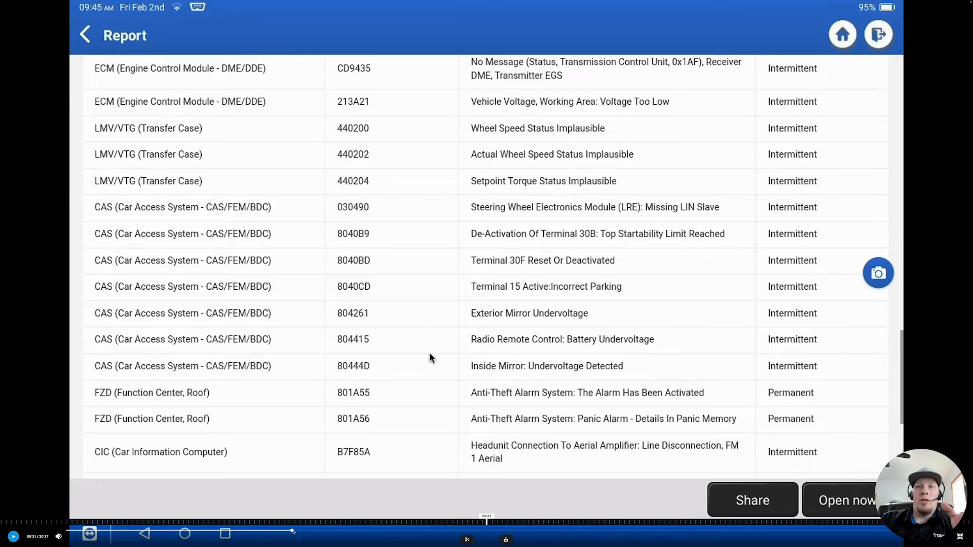
{"action": "scroll", "coordinate": [429, 352], "scroll_direction": "down", "scroll_amount": 1}
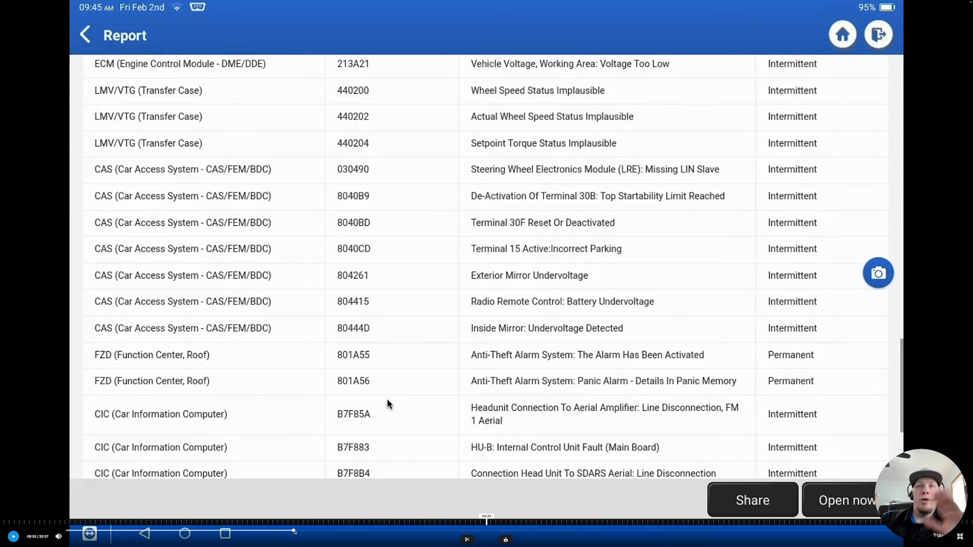
{"action": "scroll", "coordinate": [387, 398], "scroll_direction": "down", "scroll_amount": 1}
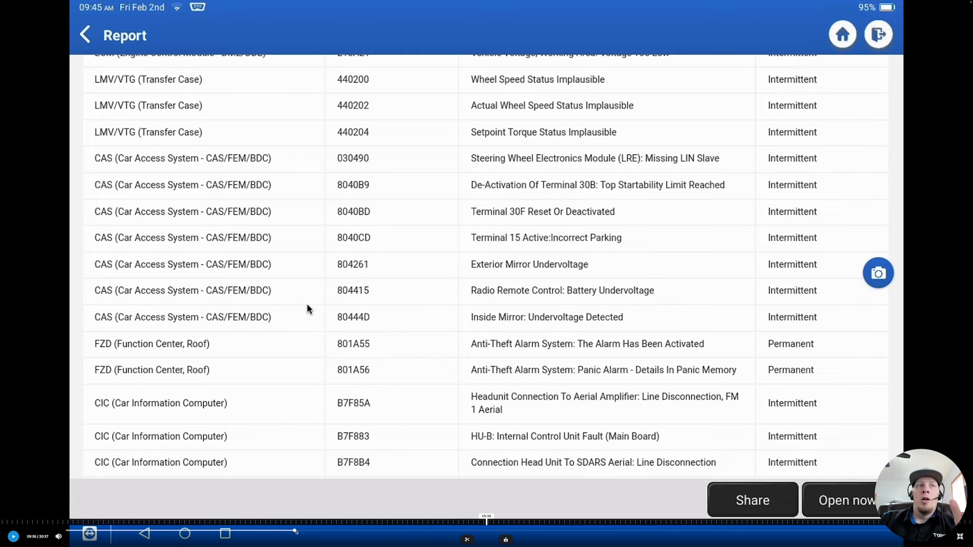
{"action": "scroll", "coordinate": [306, 303], "scroll_direction": "down", "scroll_amount": 1}
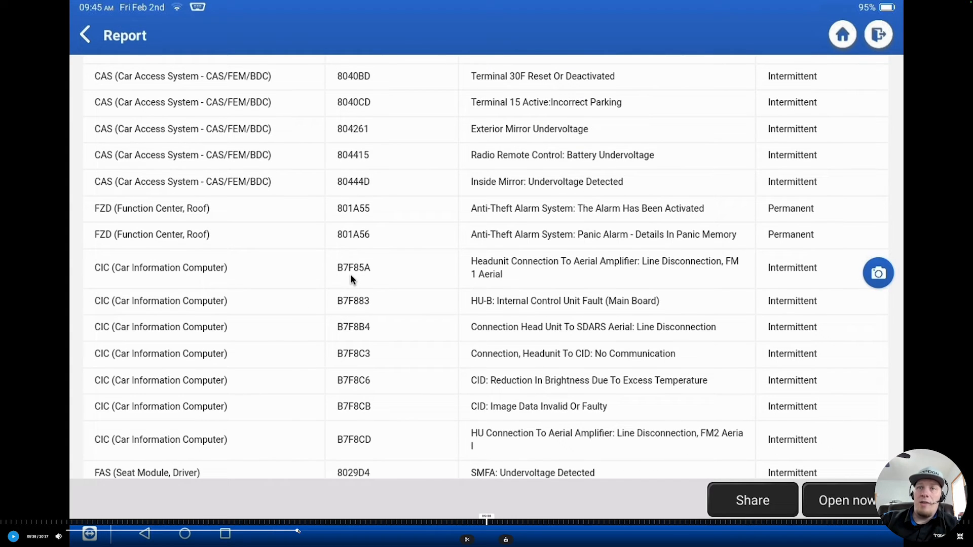
{"action": "scroll", "coordinate": [350, 274], "scroll_direction": "down", "scroll_amount": 2}
{"action": "scroll", "coordinate": [364, 431], "scroll_direction": "down", "scroll_amount": 1}
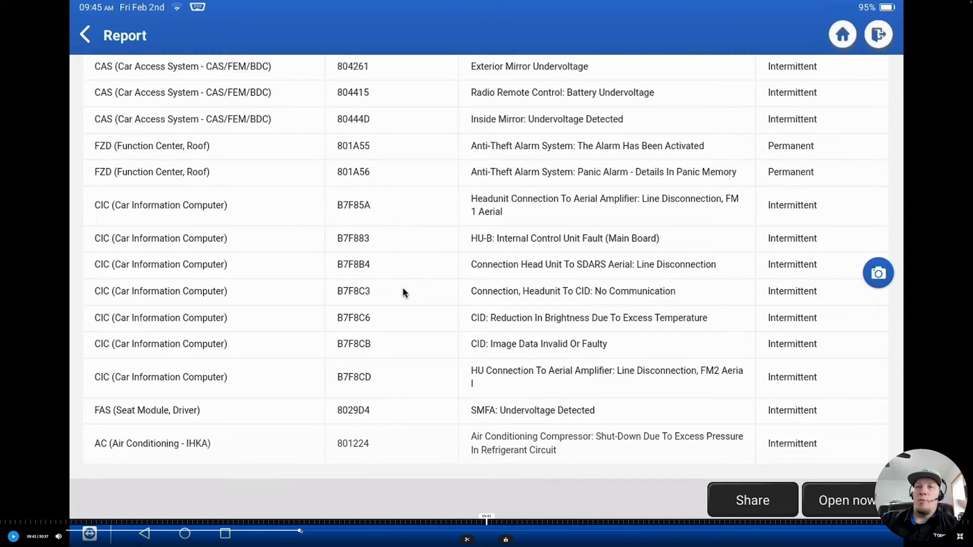
Back out of the fault report toward the Body special functions menu
{"action": "left_click", "coordinate": [84, 34]}
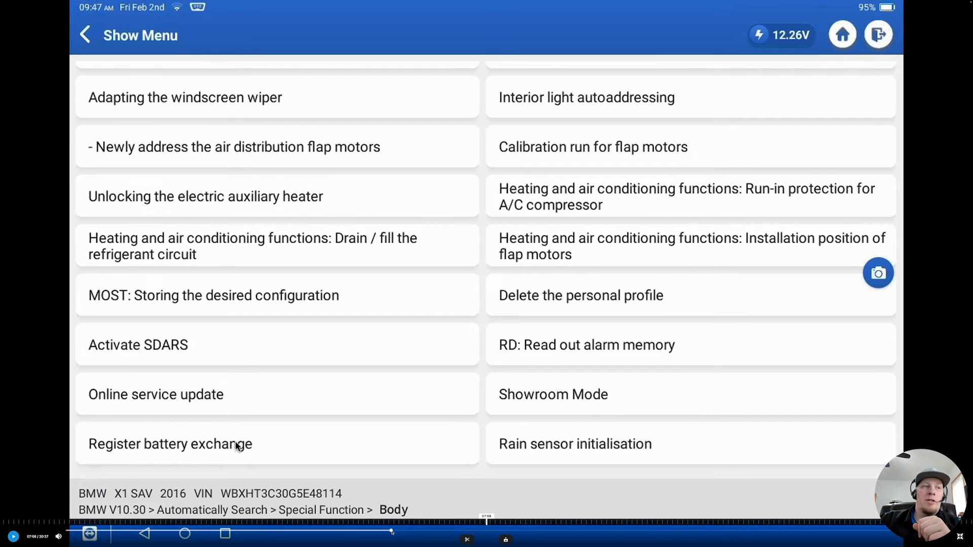
Run Register battery exchange, choose F2 and continue past the 80 AhAGM capacity notice
{"action": "left_click", "coordinate": [239, 447]}
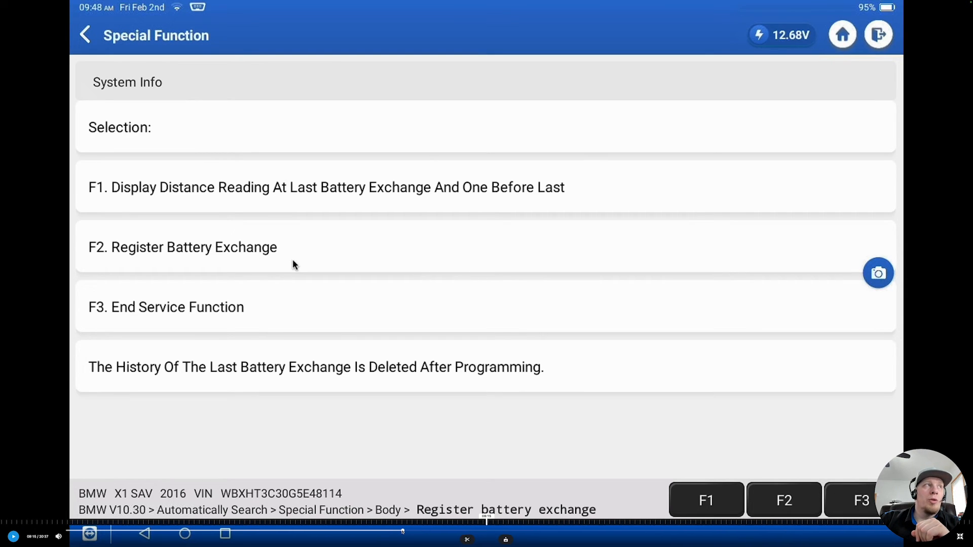
{"action": "left_click", "coordinate": [695, 503]}
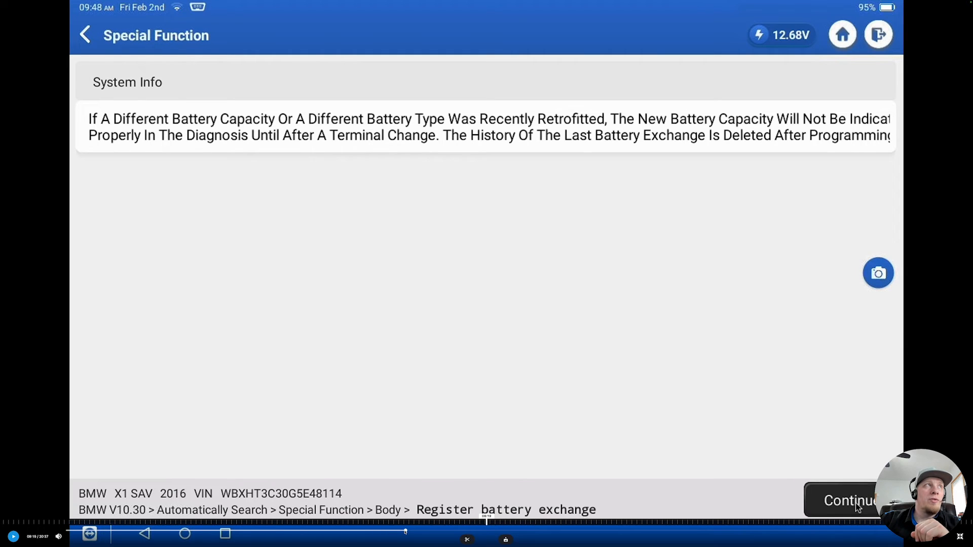
{"action": "left_click", "coordinate": [856, 502]}
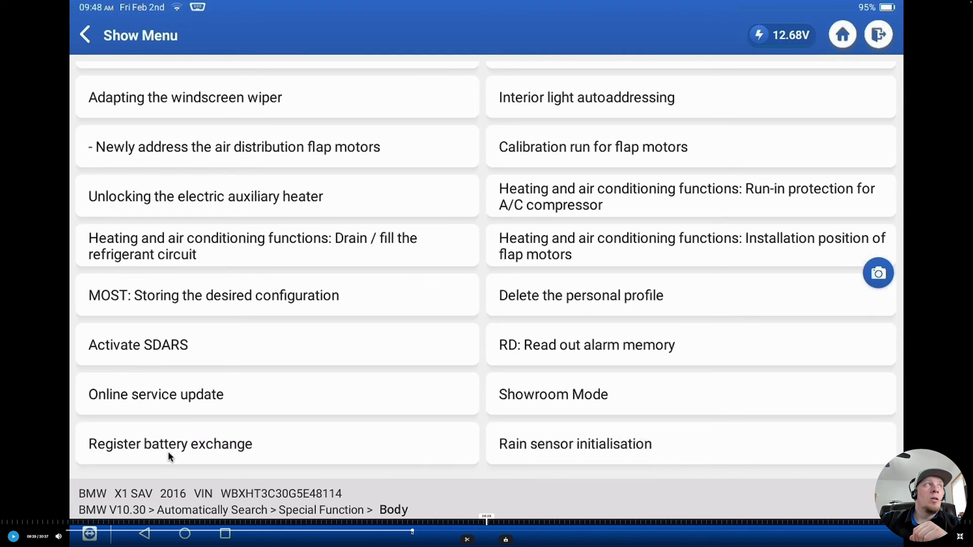
Acknowledge the Service Function Finished message to return to the functions list
{"action": "left_click", "coordinate": [168, 451]}
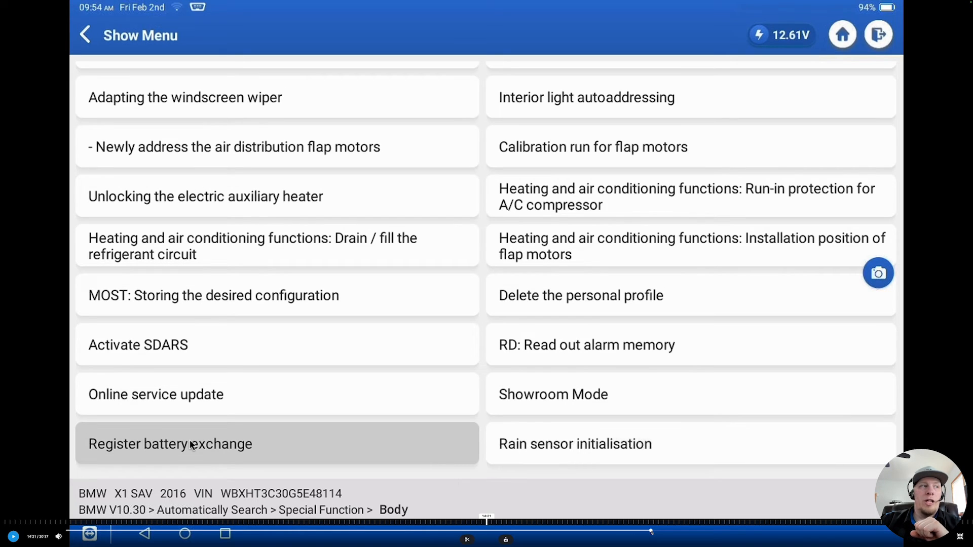
Launch Register battery exchange again to reach the original BMW part question
{"action": "left_click", "coordinate": [191, 446]}
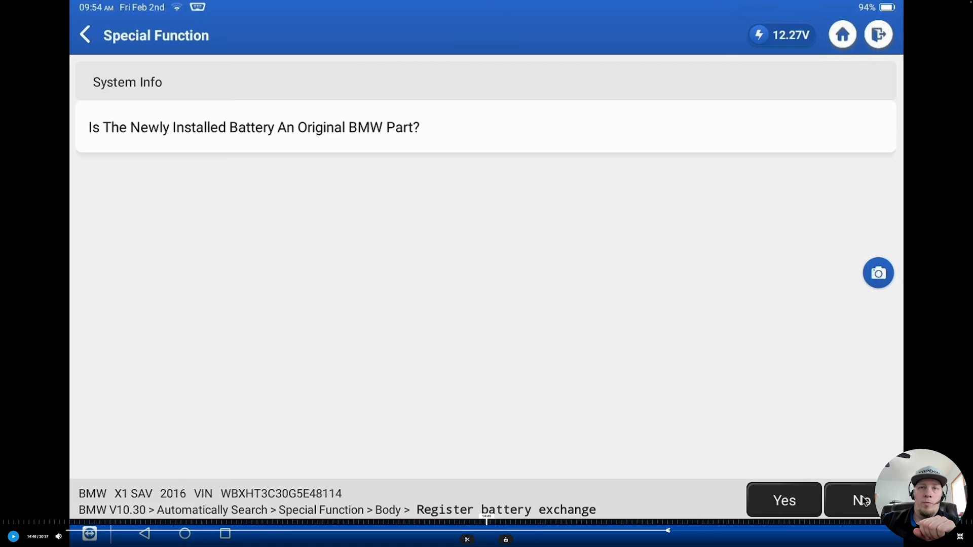
Answer No to original BMW part and confirm registration at 108800 km
{"action": "left_click", "coordinate": [864, 502]}
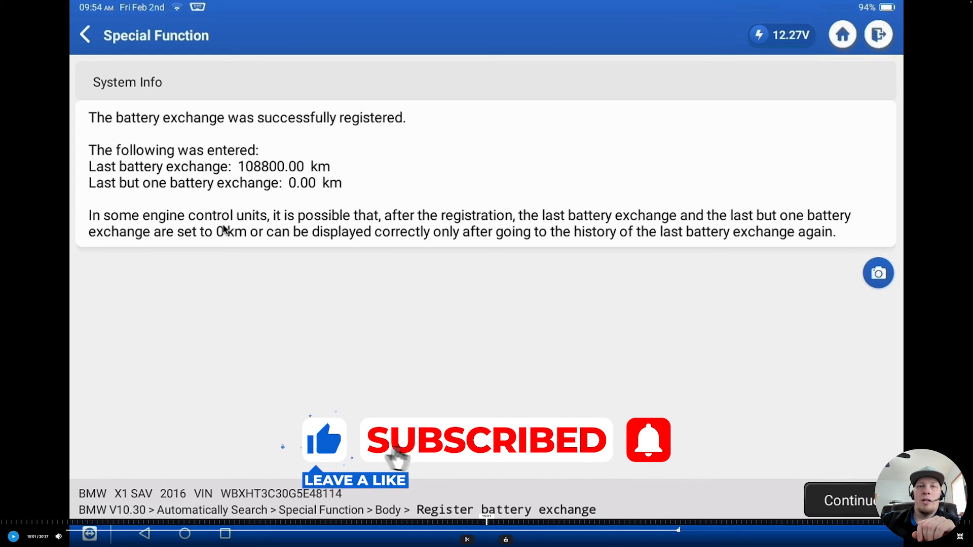
{"action": "left_click", "coordinate": [856, 502]}
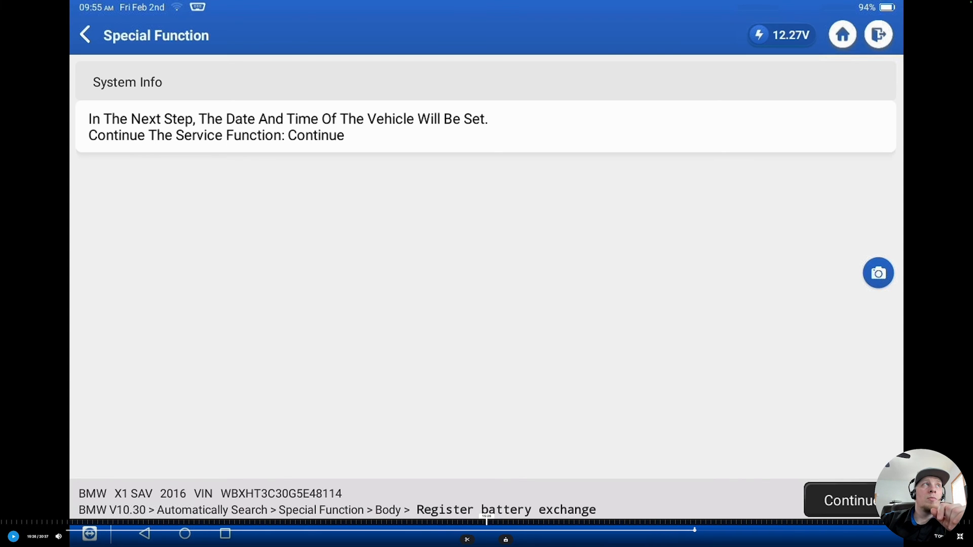
Continue to set the vehicle date and time to 02.02.2024, 09:55
{"action": "left_click", "coordinate": [819, 508]}
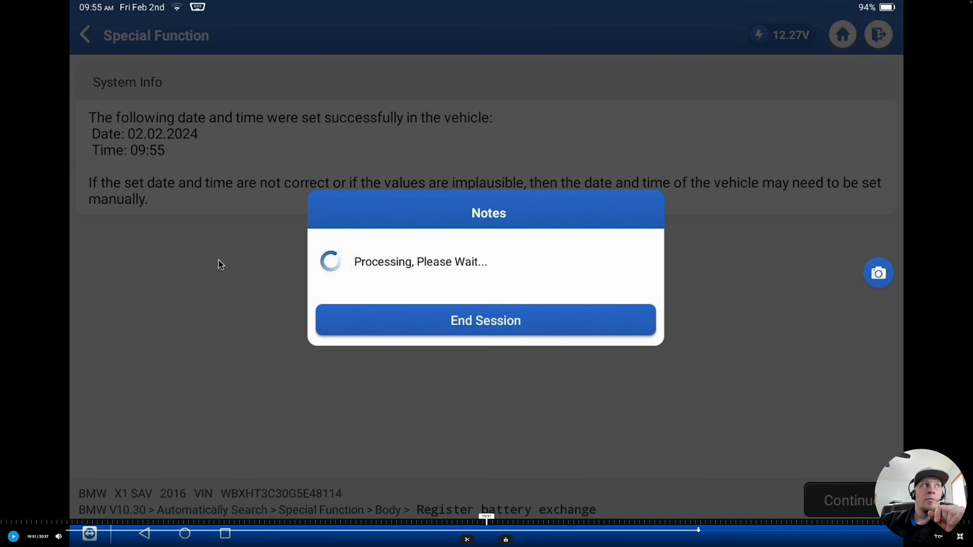